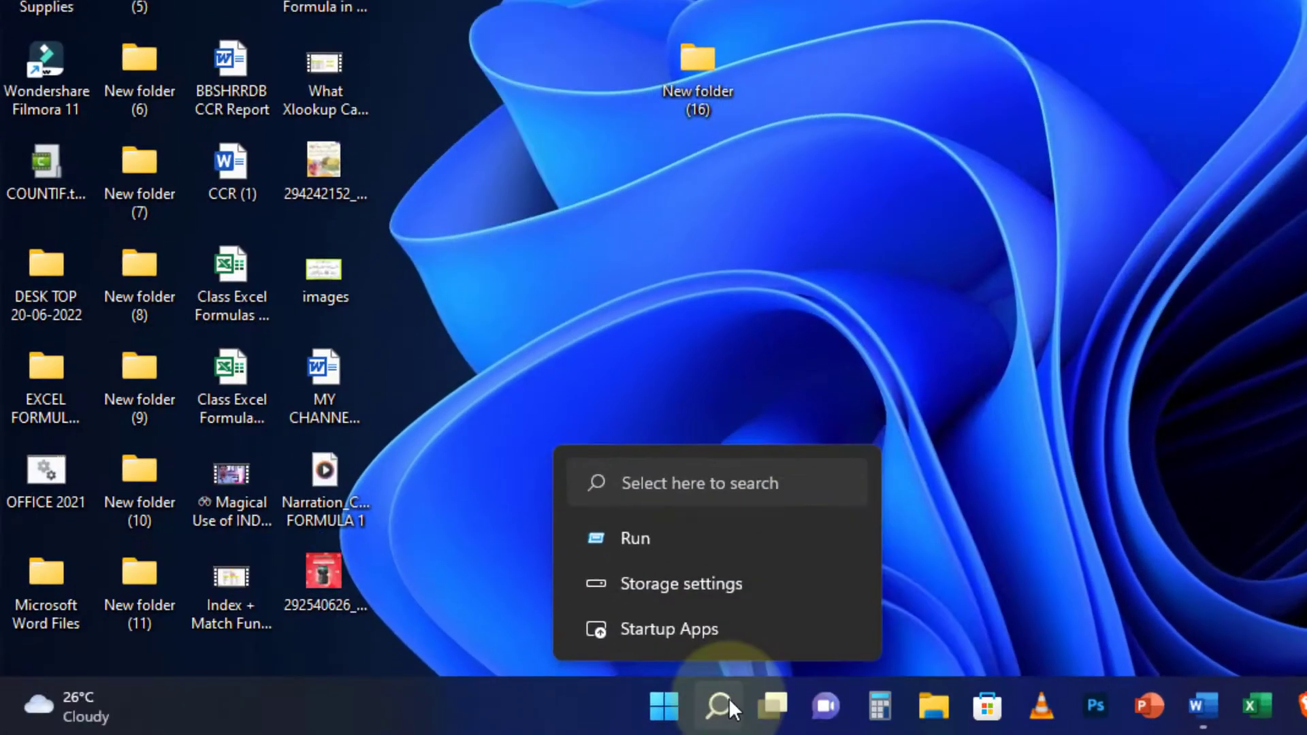
- Search Windows for 'ms word' and launch Word with a blank new document
left_click(717, 702)
type("ms word")
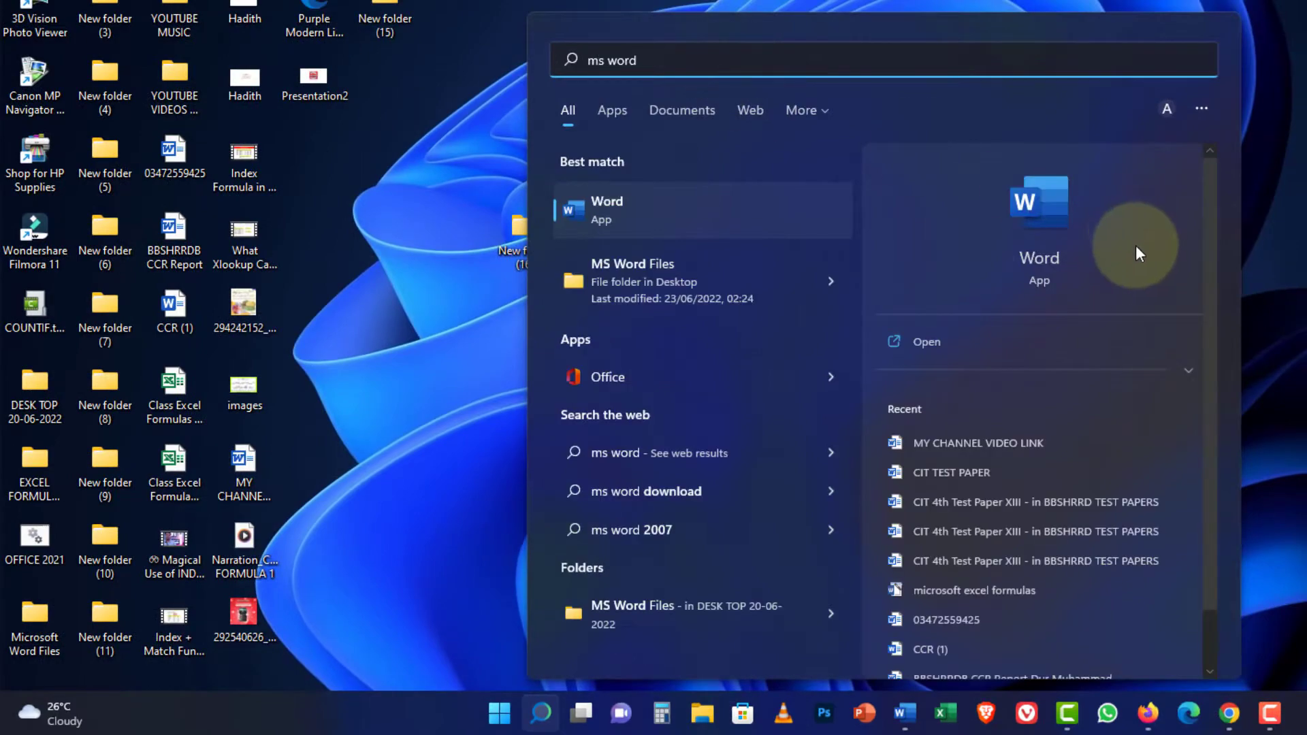
left_click(1038, 216)
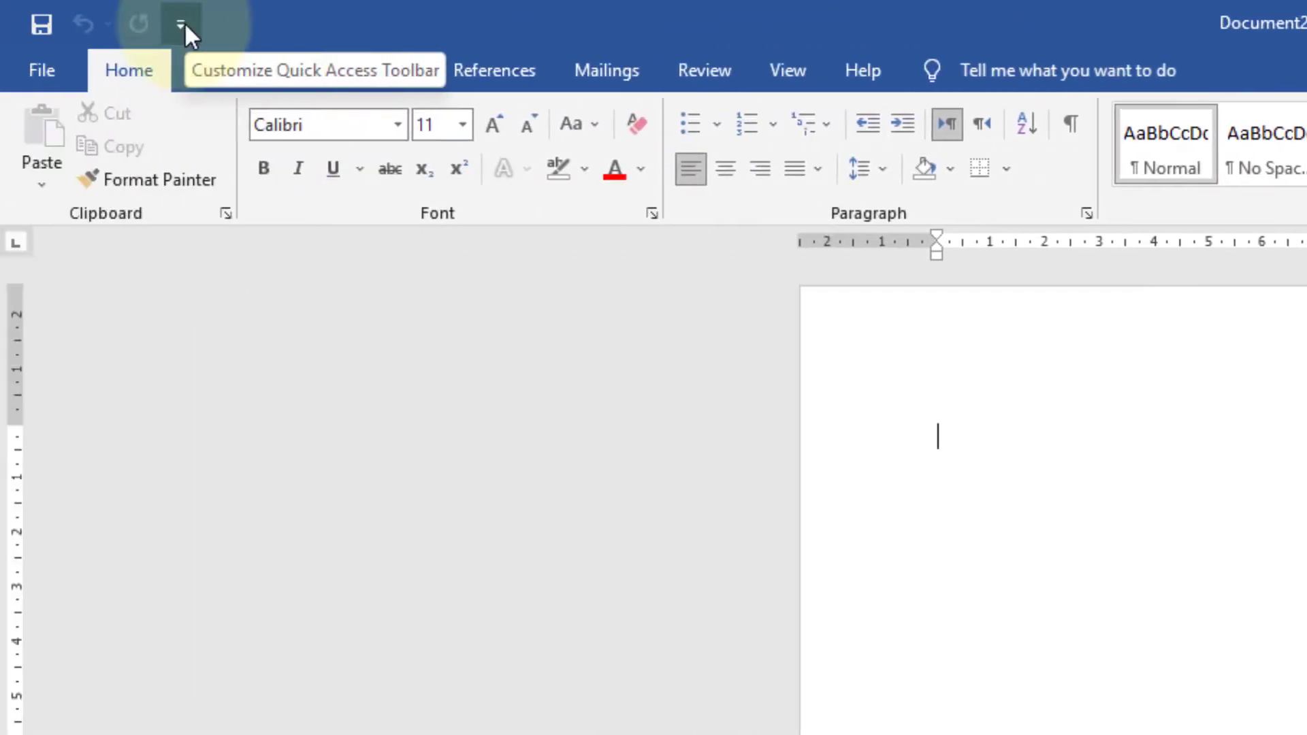
- Show the Customize Quick Access Toolbar menu, with Save, Undo and Redo checked
left_click(183, 26)
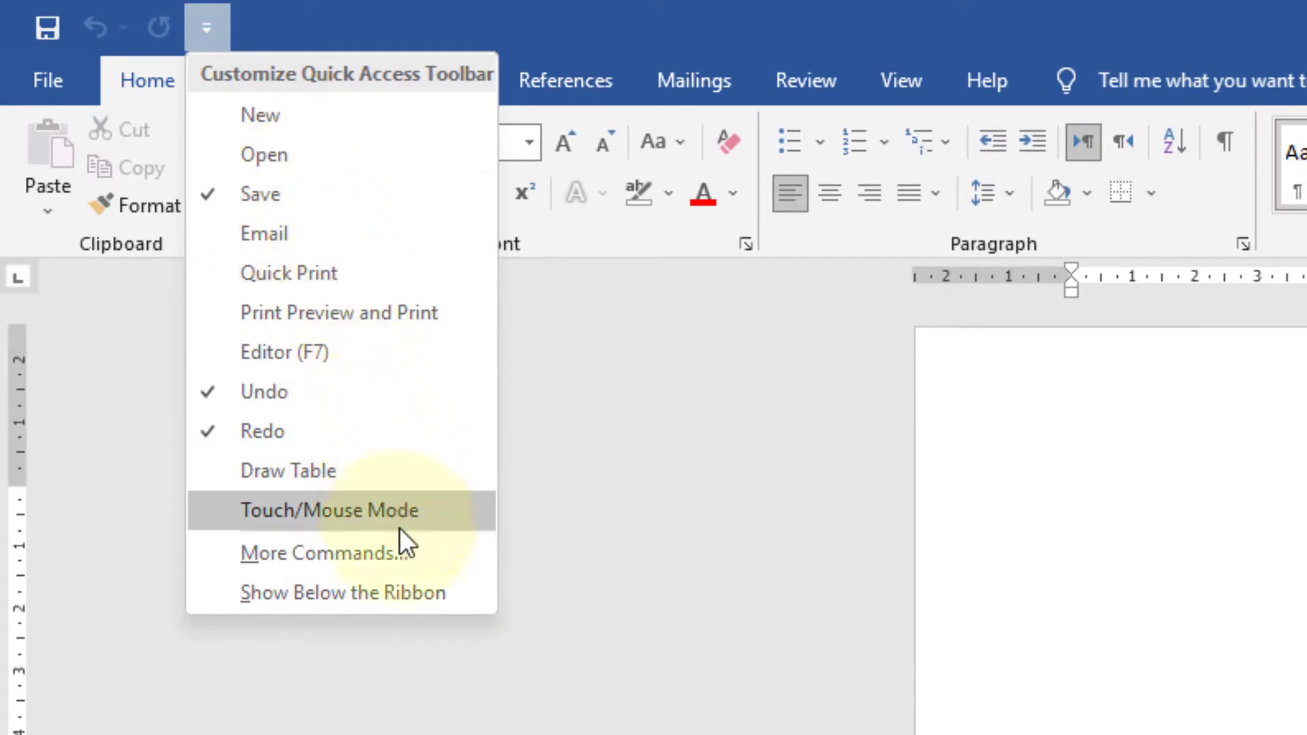
- Look over the New templates page, then open 'MY CHANNEL VIDEO LINK' from the Desktop
left_click(413, 113)
left_click(49, 82)
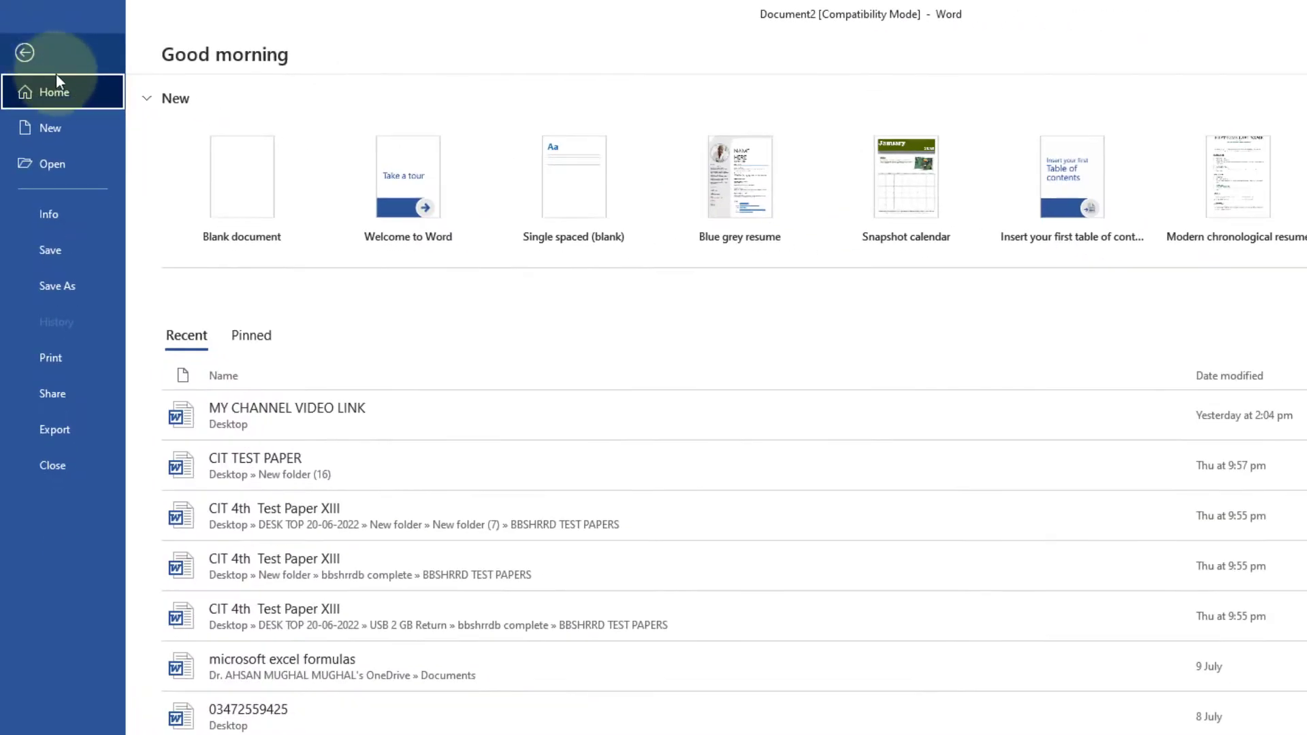
left_click(75, 164)
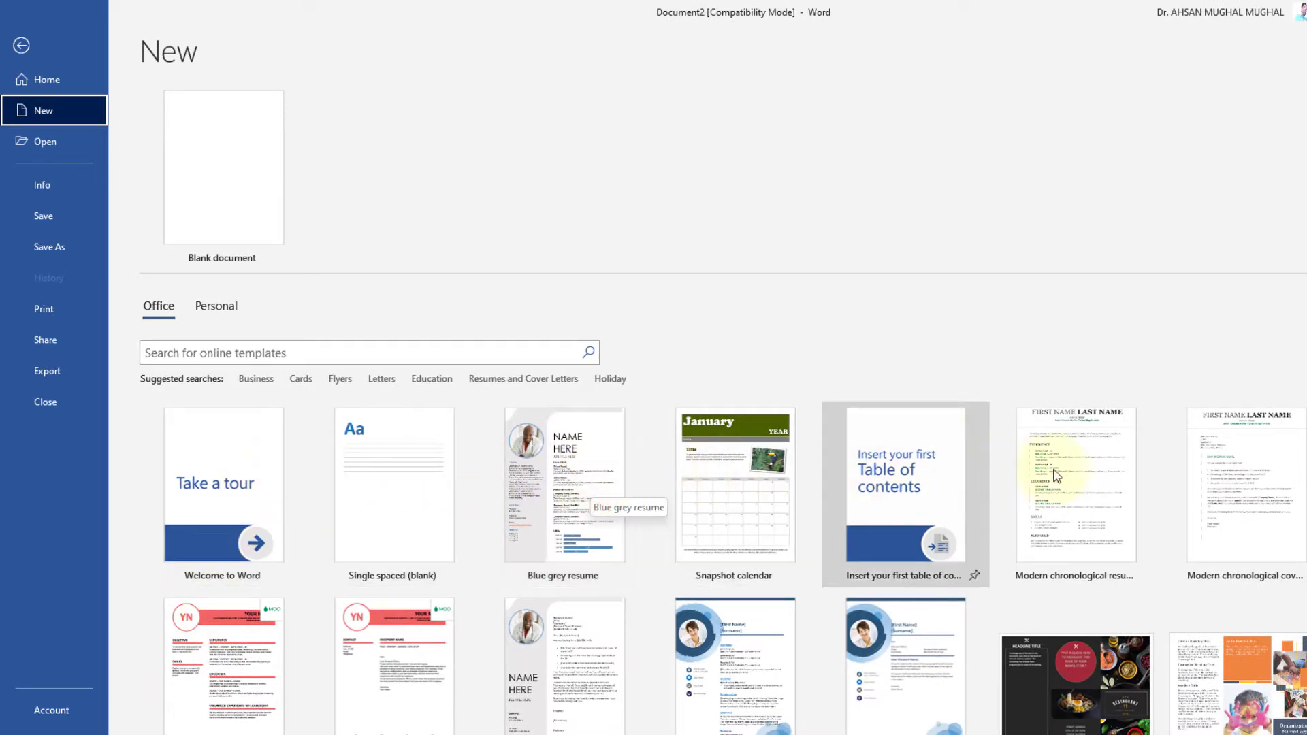
left_click(358, 354)
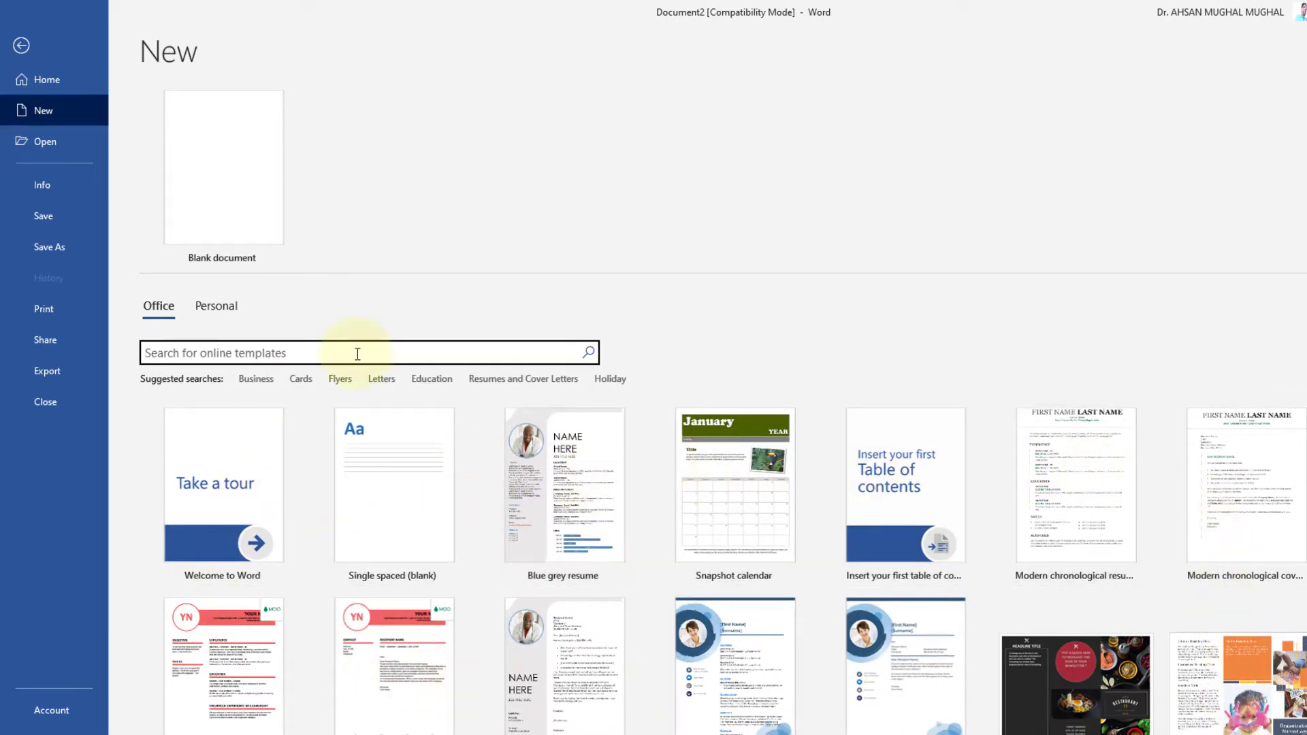
key("Escape")
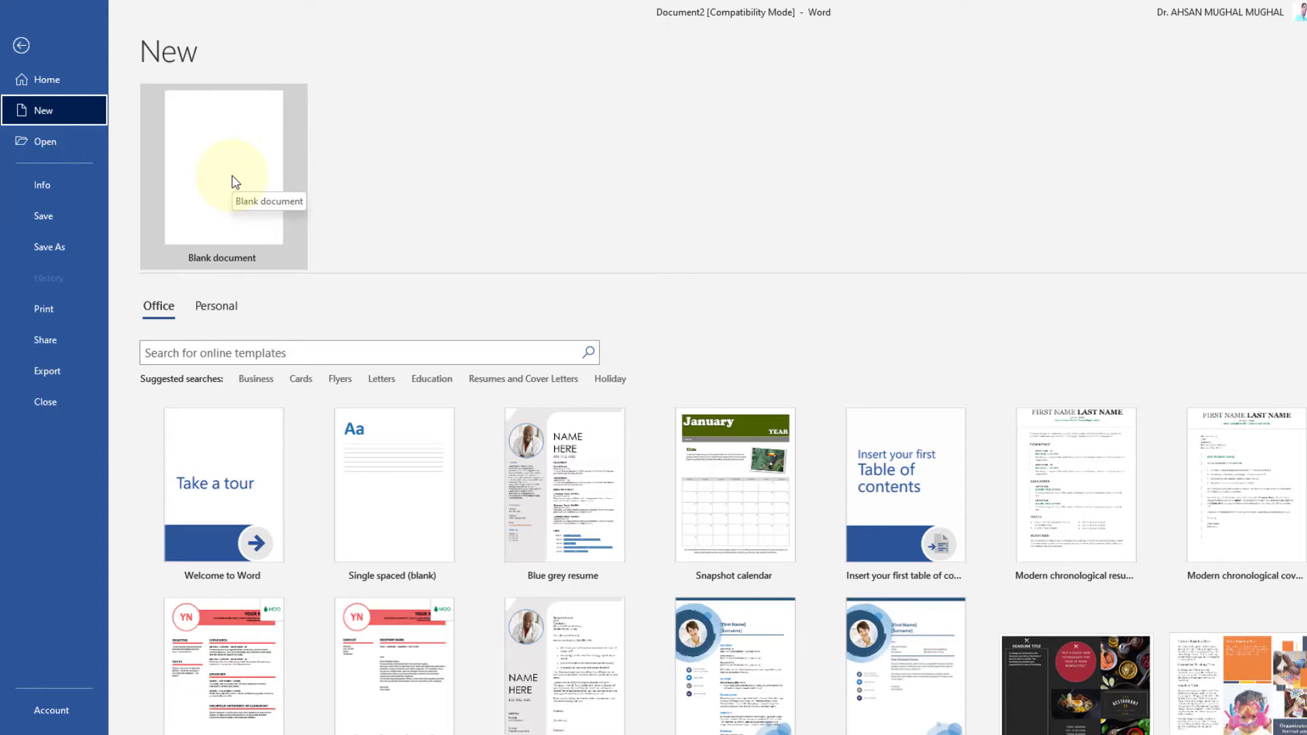
left_click(45, 141)
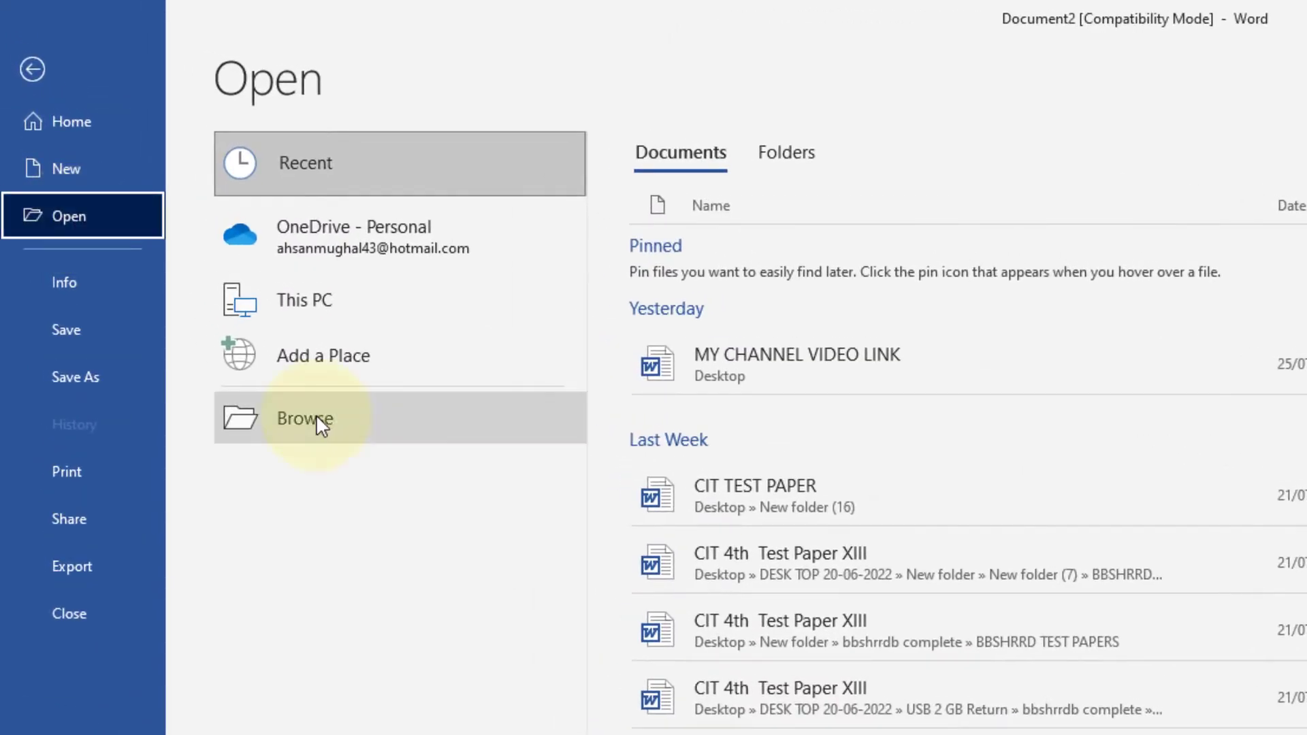
left_click(318, 417)
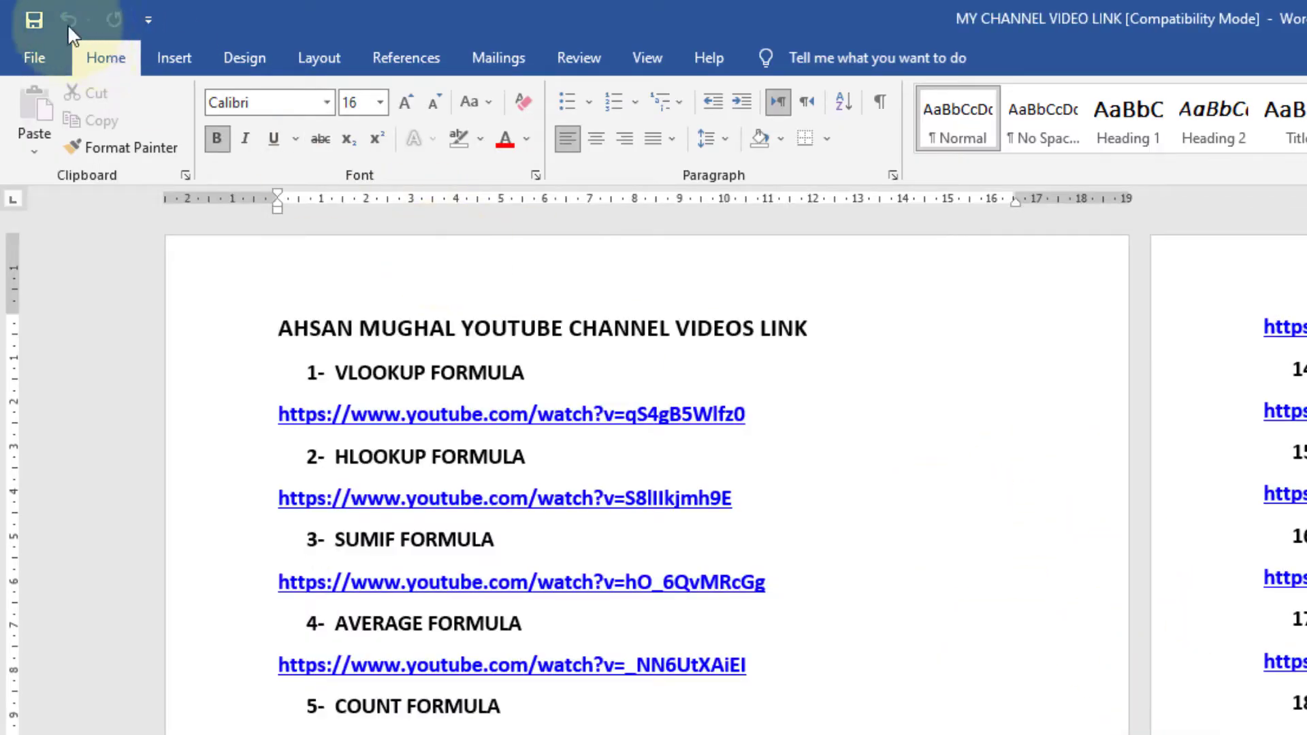
left_click(34, 58)
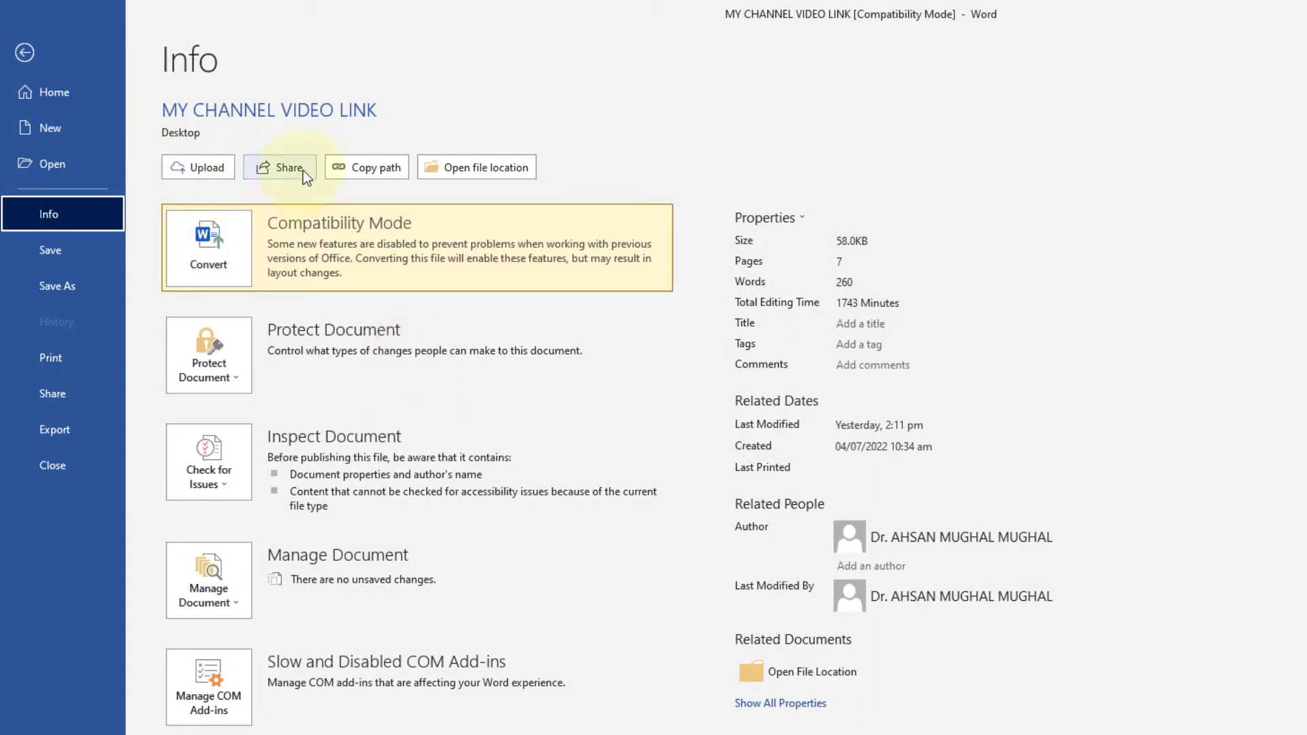
left_click(67, 253)
left_click(23, 41)
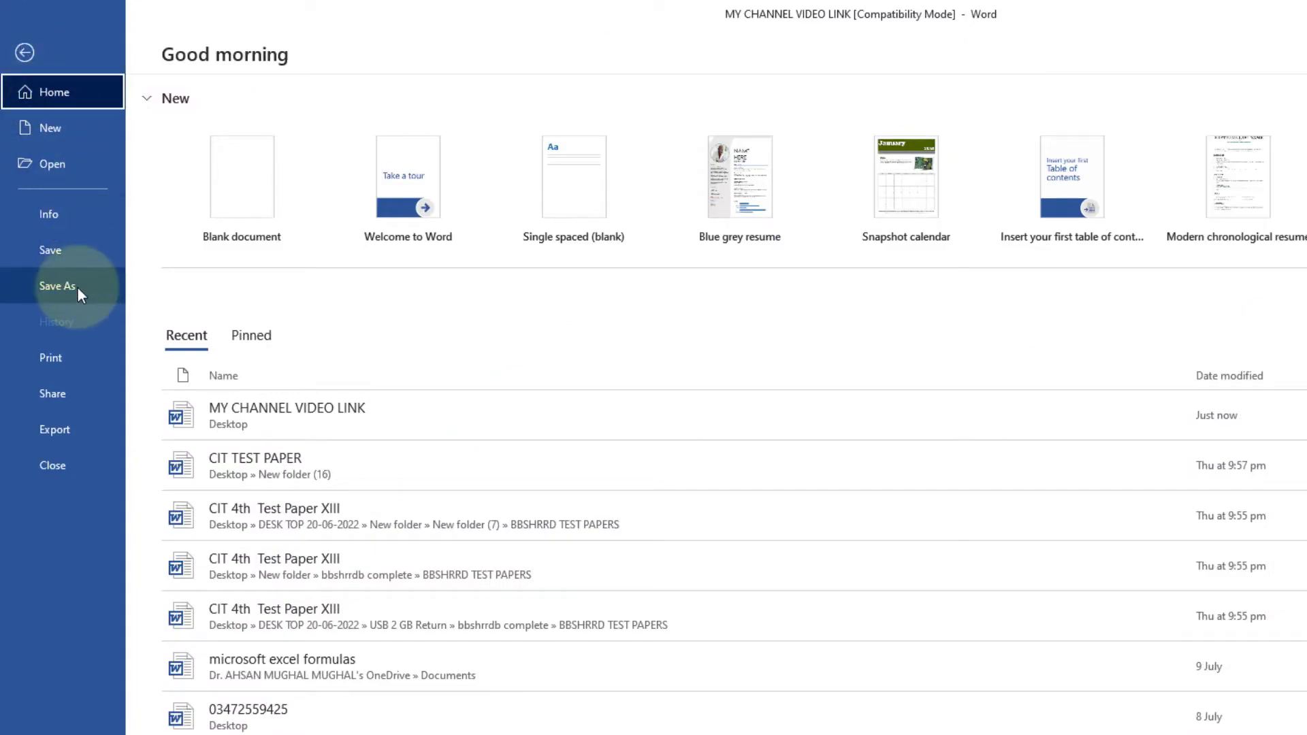
left_click(76, 358)
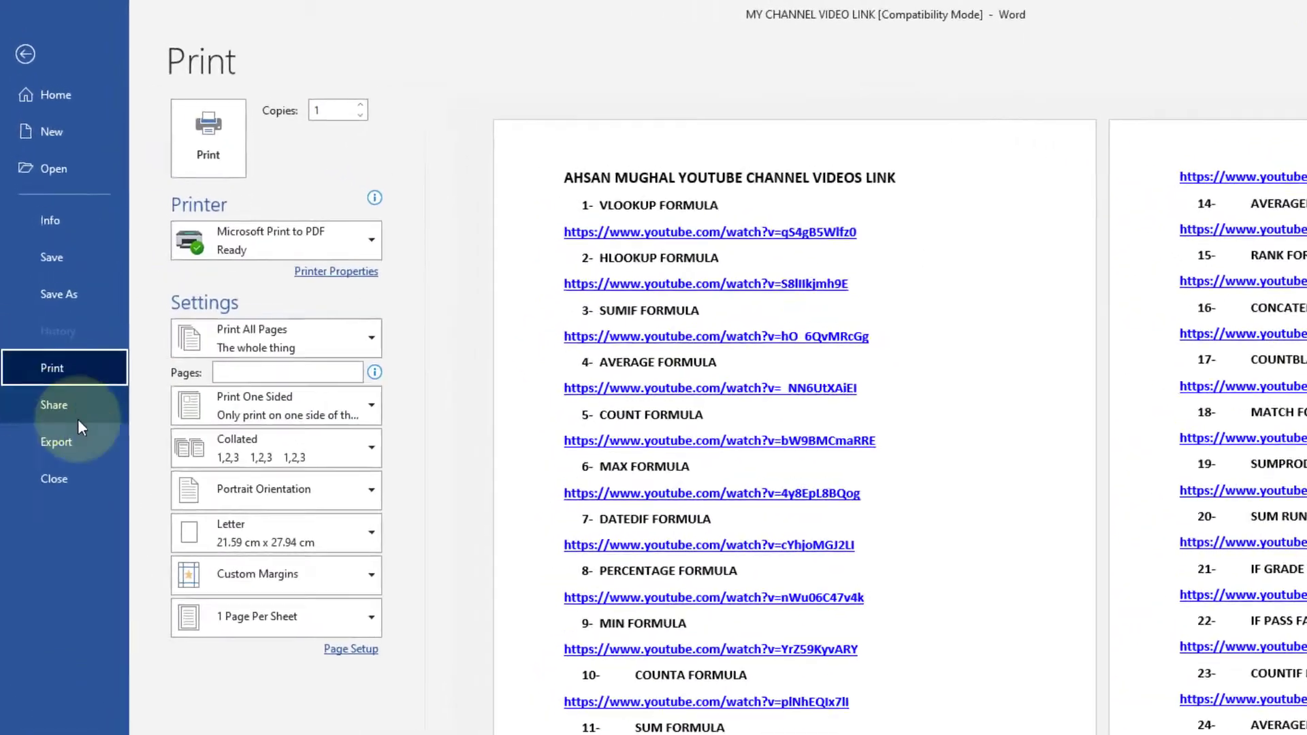
left_click(77, 460)
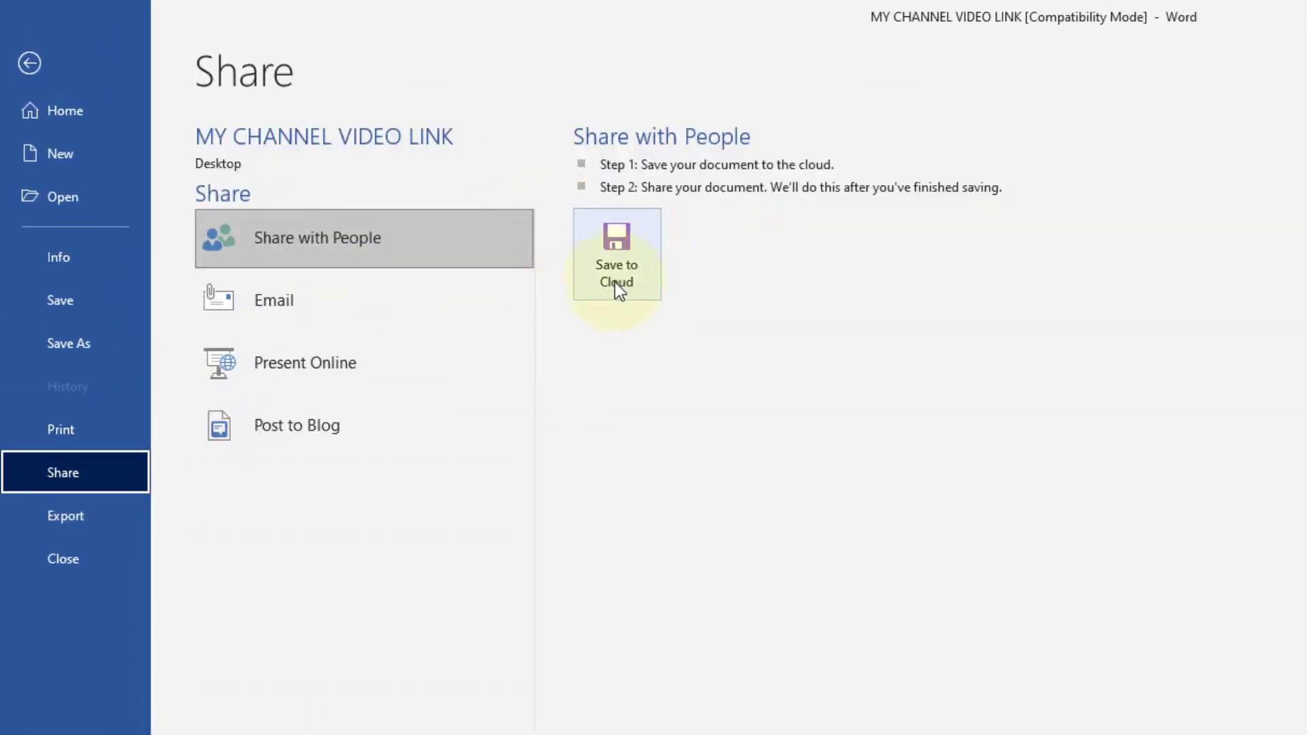
left_click(66, 517)
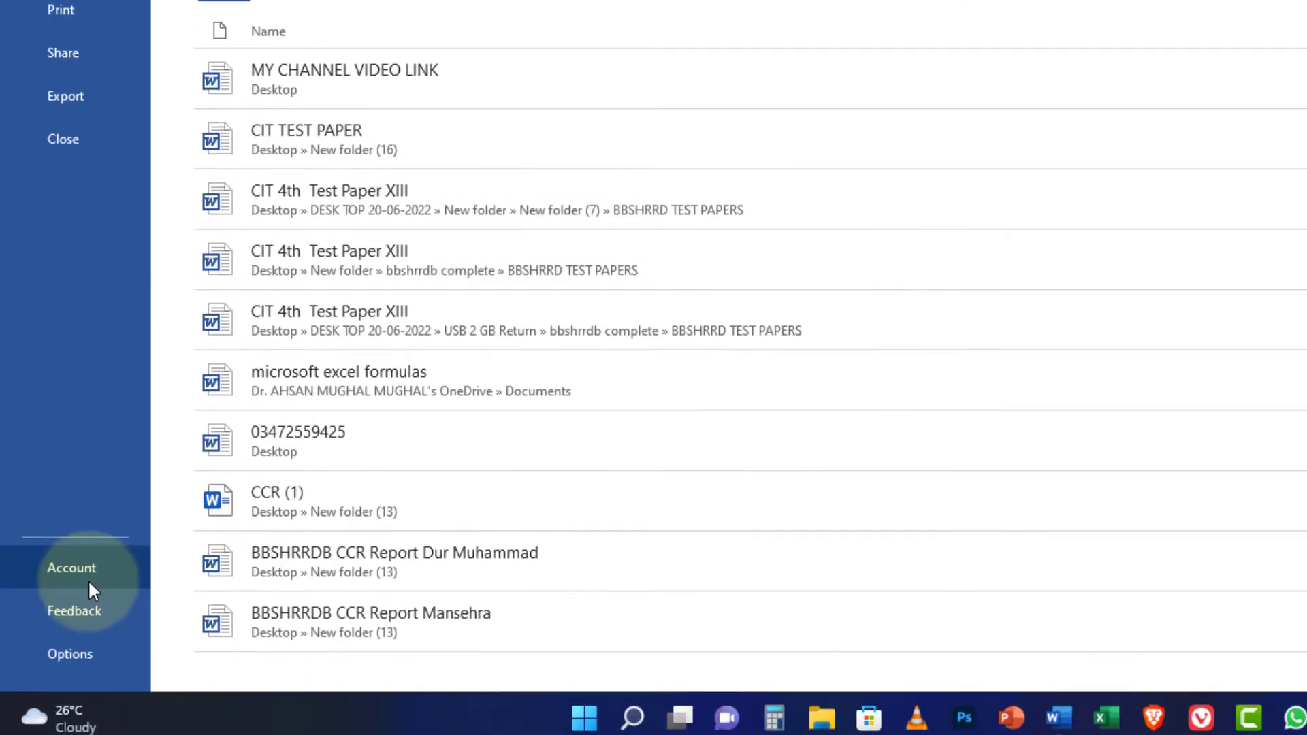
left_click(69, 601)
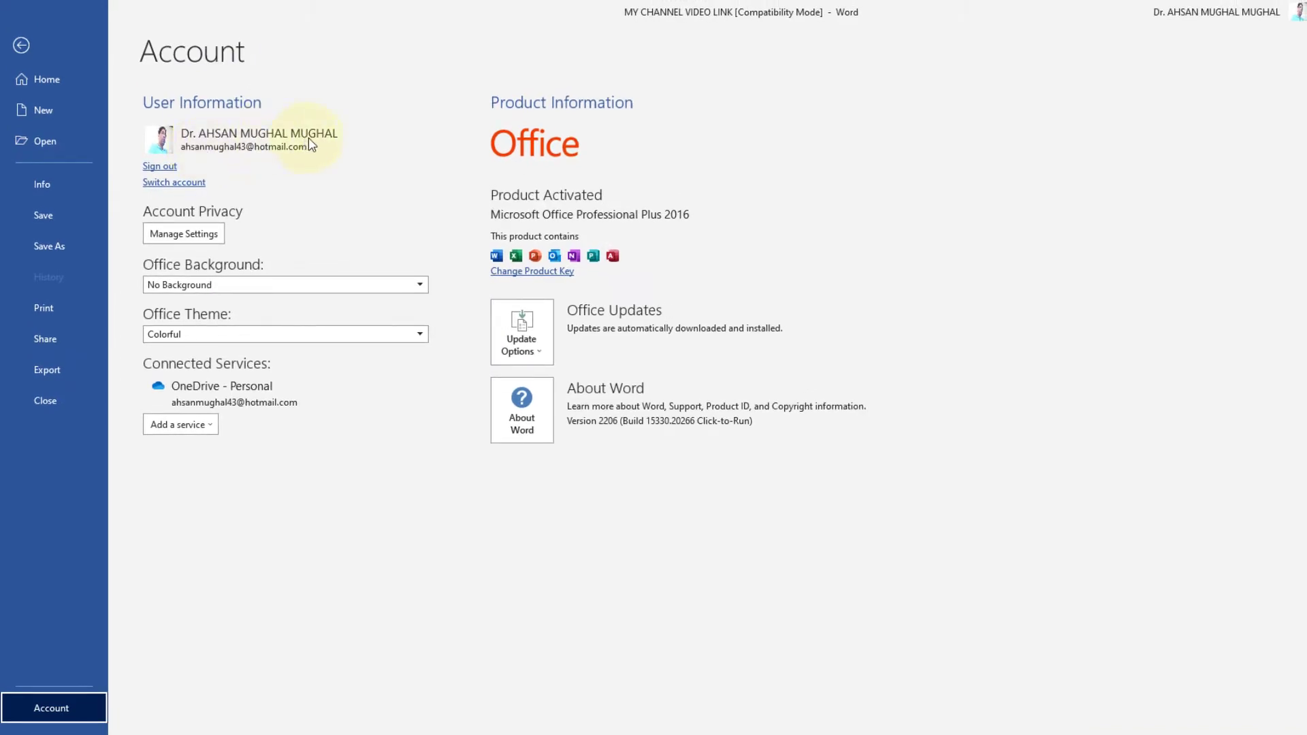
left_click(58, 648)
left_click(58, 676)
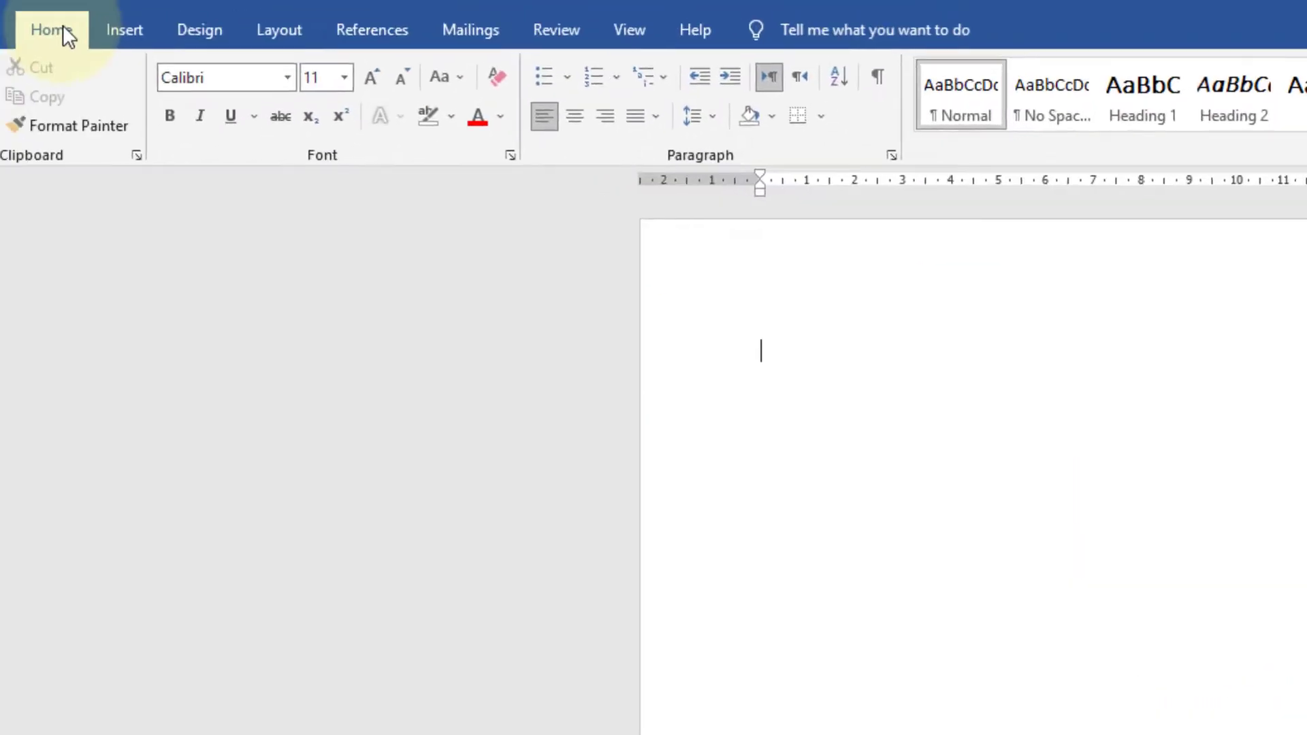
- Tour the Insert, Design, Layout, References, Mailings, Review and View tabs, ending on Home
left_click(221, 77)
left_click(286, 73)
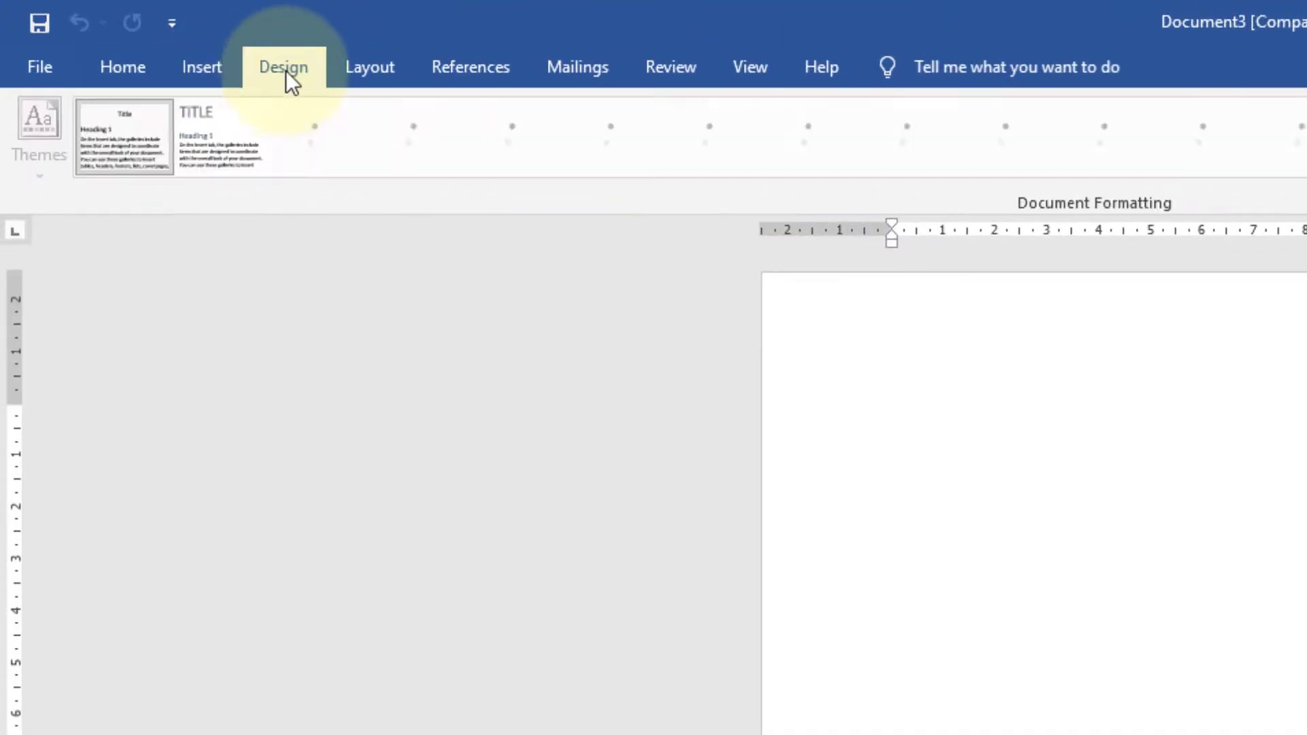
left_click(356, 71)
left_click(463, 64)
left_click(577, 64)
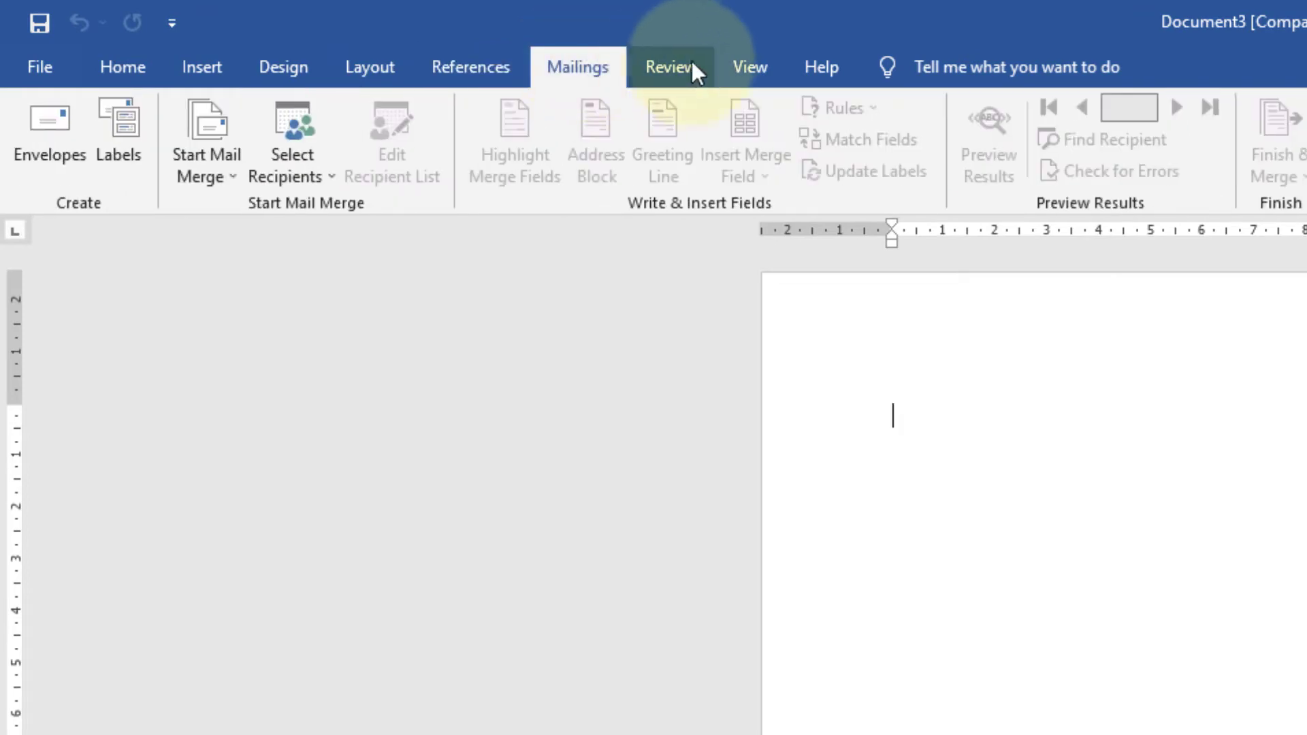
left_click(692, 65)
left_click(755, 67)
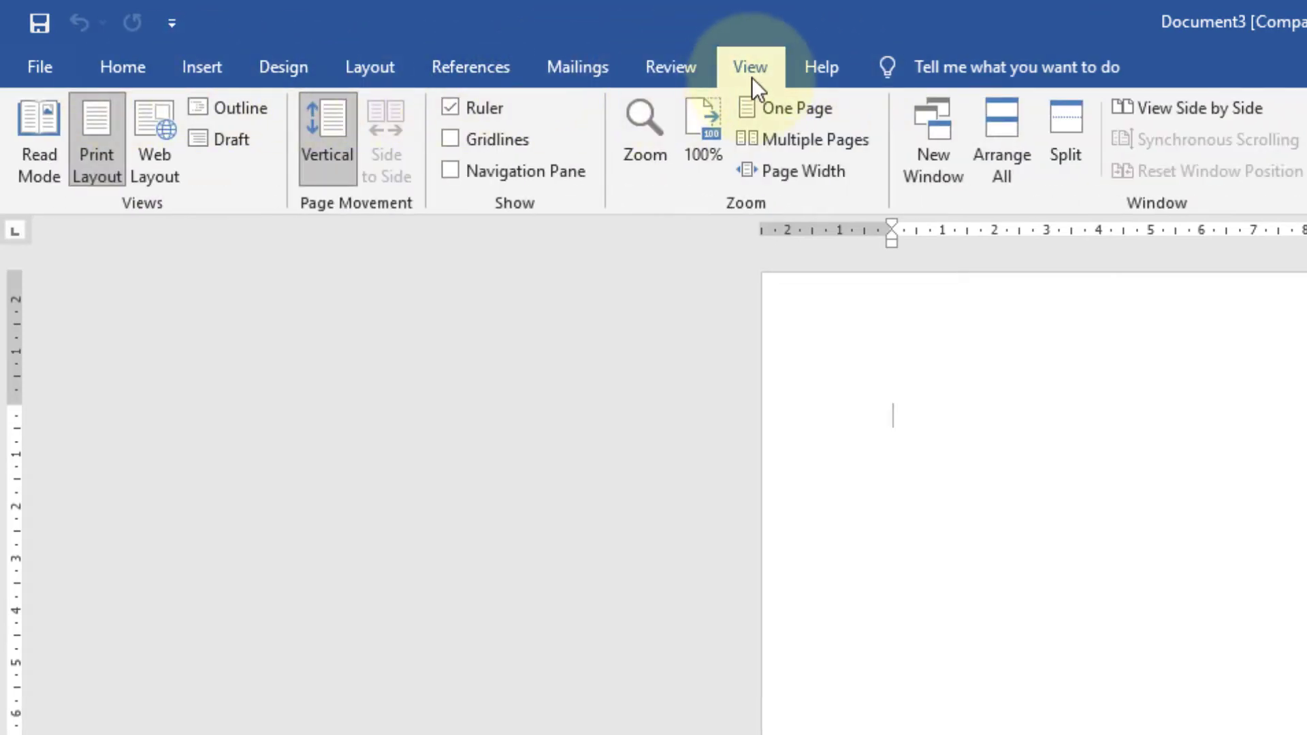
left_click(130, 70)
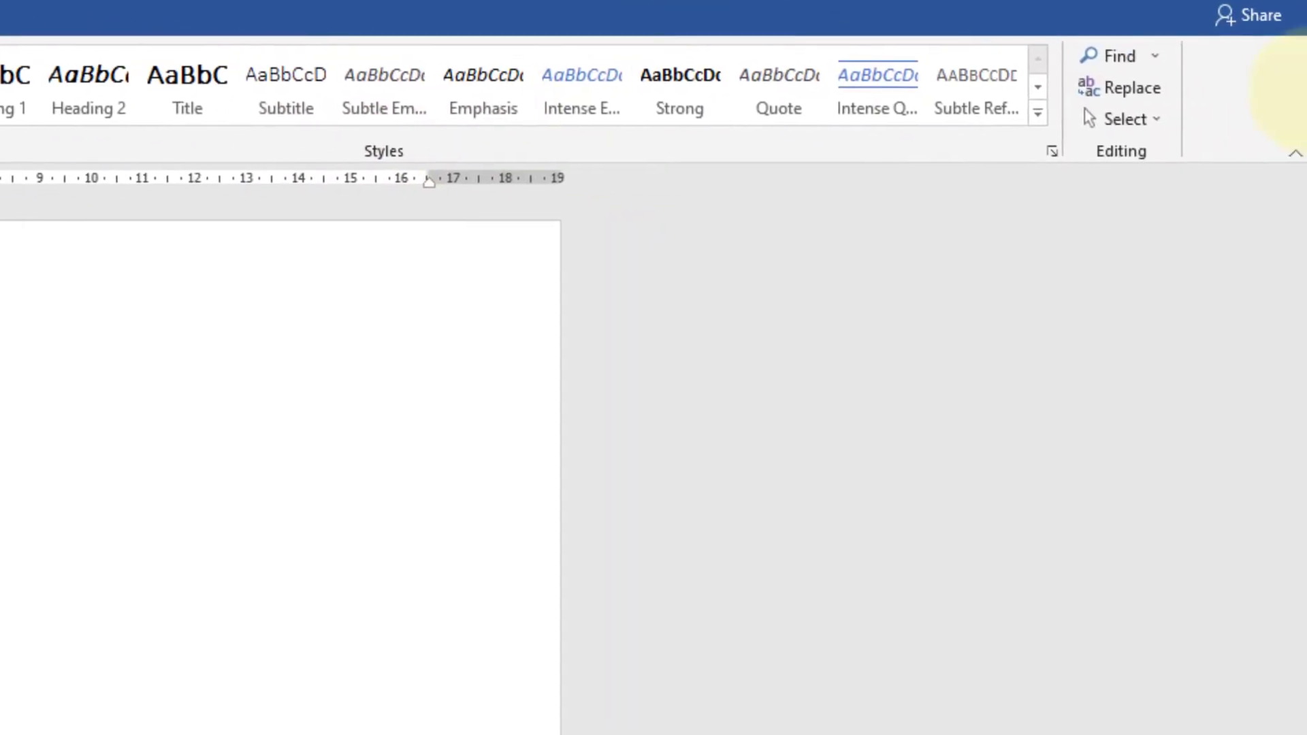
- Revisit the Insert and Design tabs, then return to Home
left_click(201, 66)
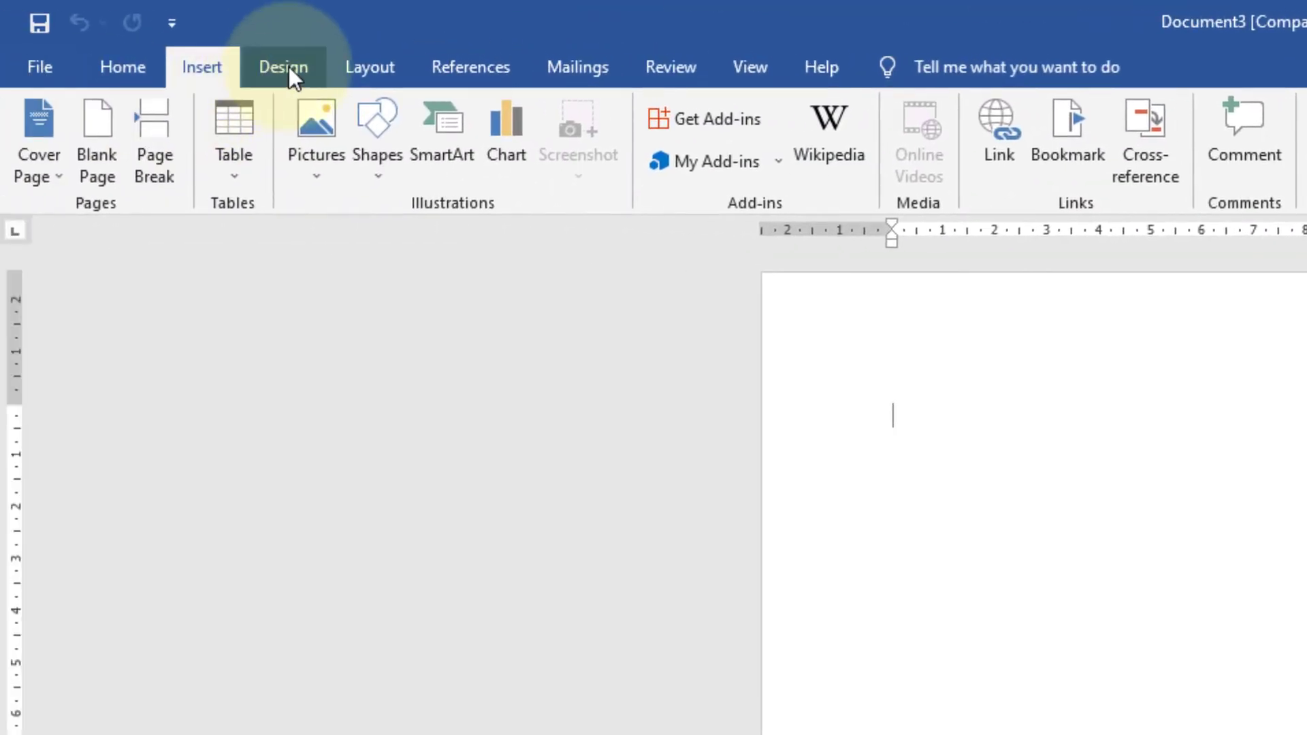
left_click(289, 67)
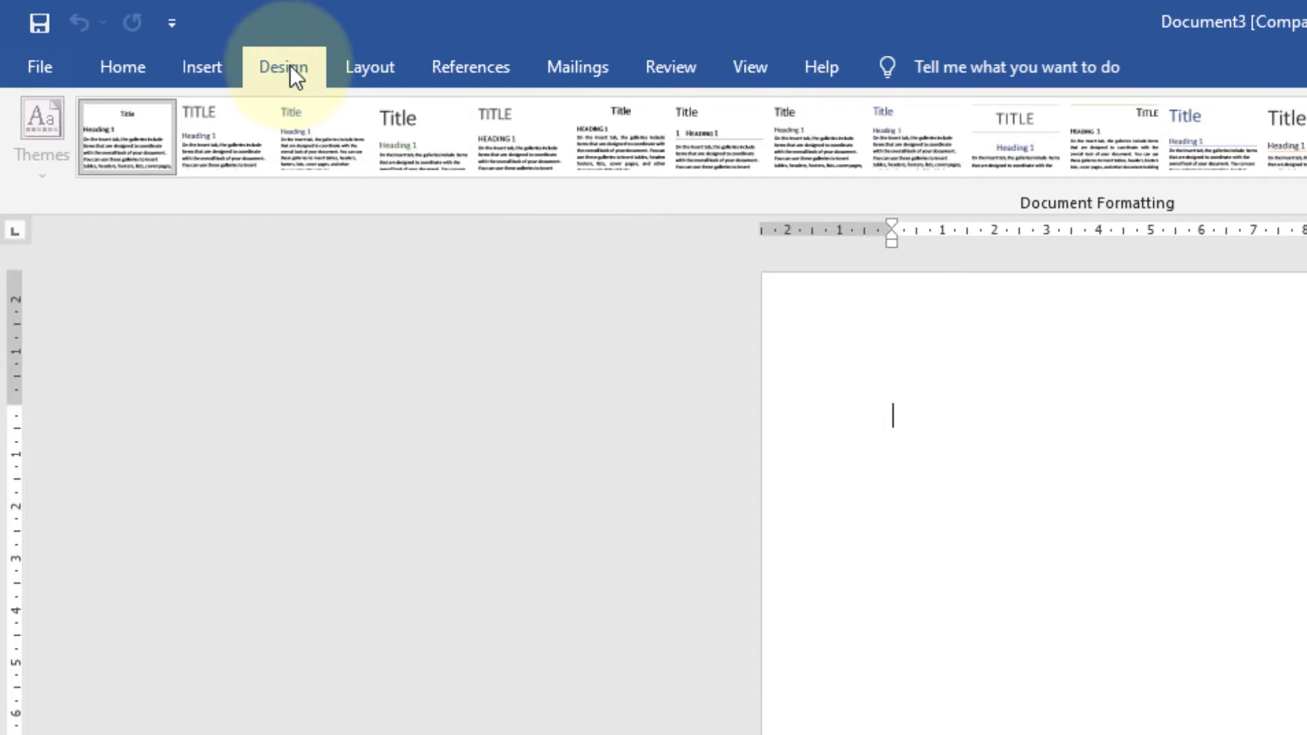
left_click(143, 70)
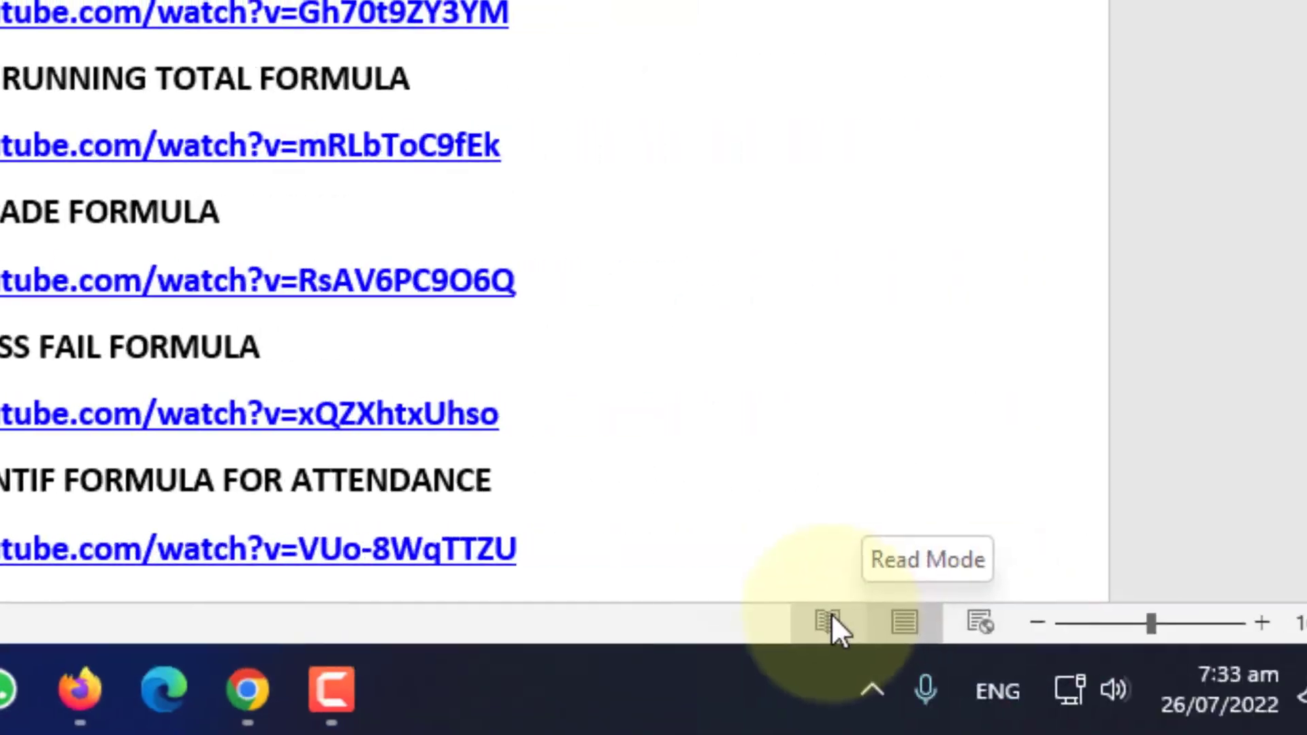
- Page through the link list in Read Mode, then switch through Print Layout to Web Layout
left_click(830, 619)
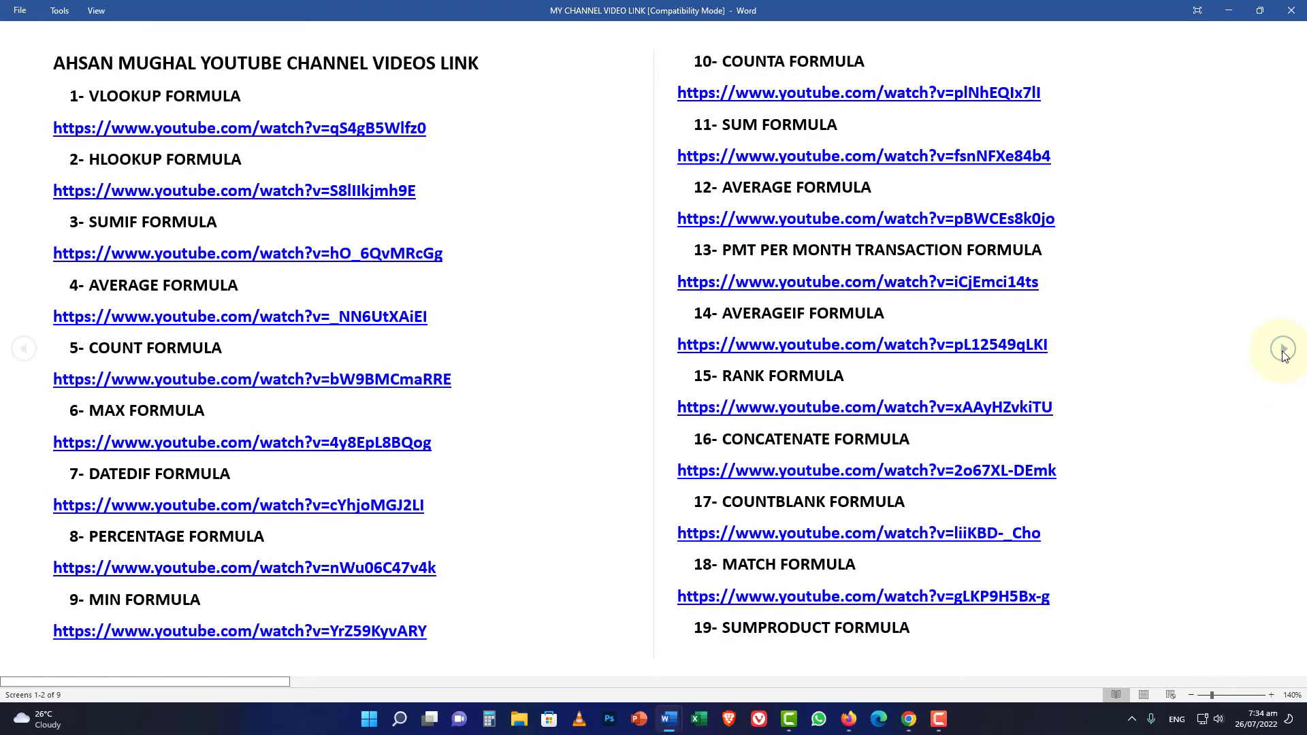
left_click(1284, 349)
left_click(1284, 350)
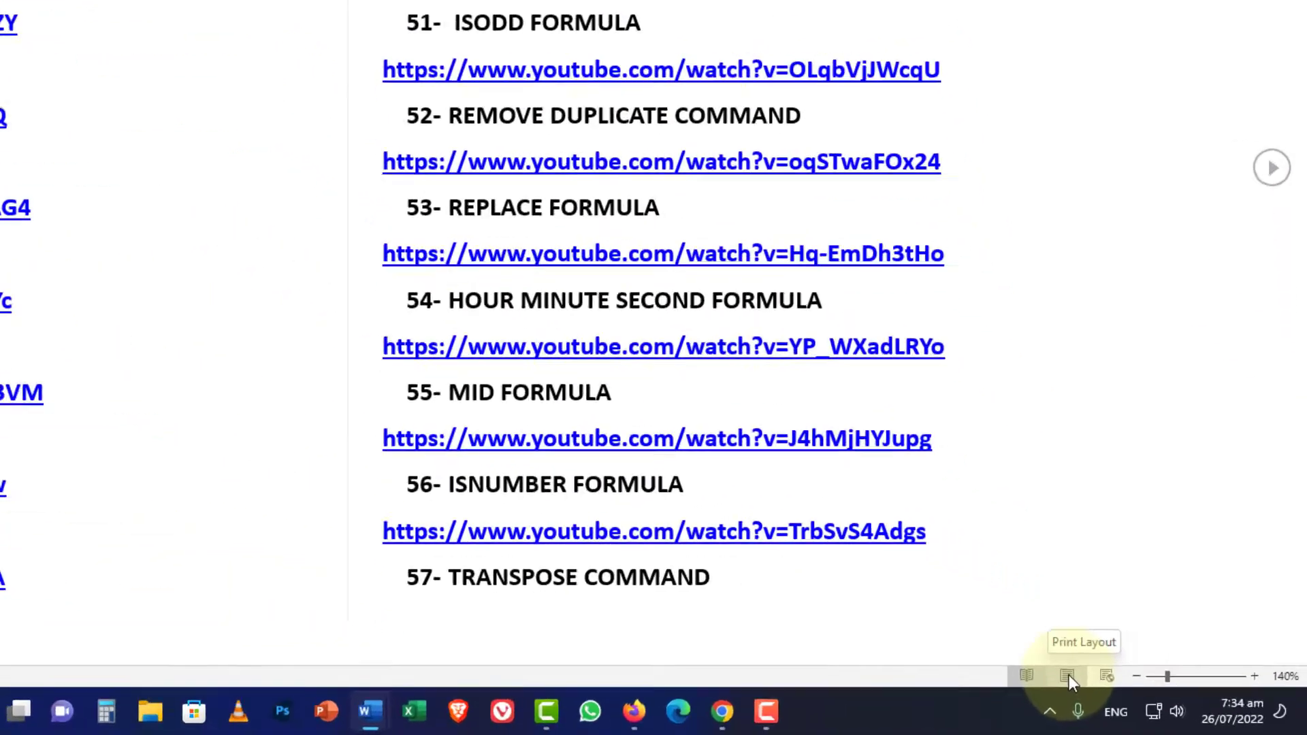
left_click(1144, 695)
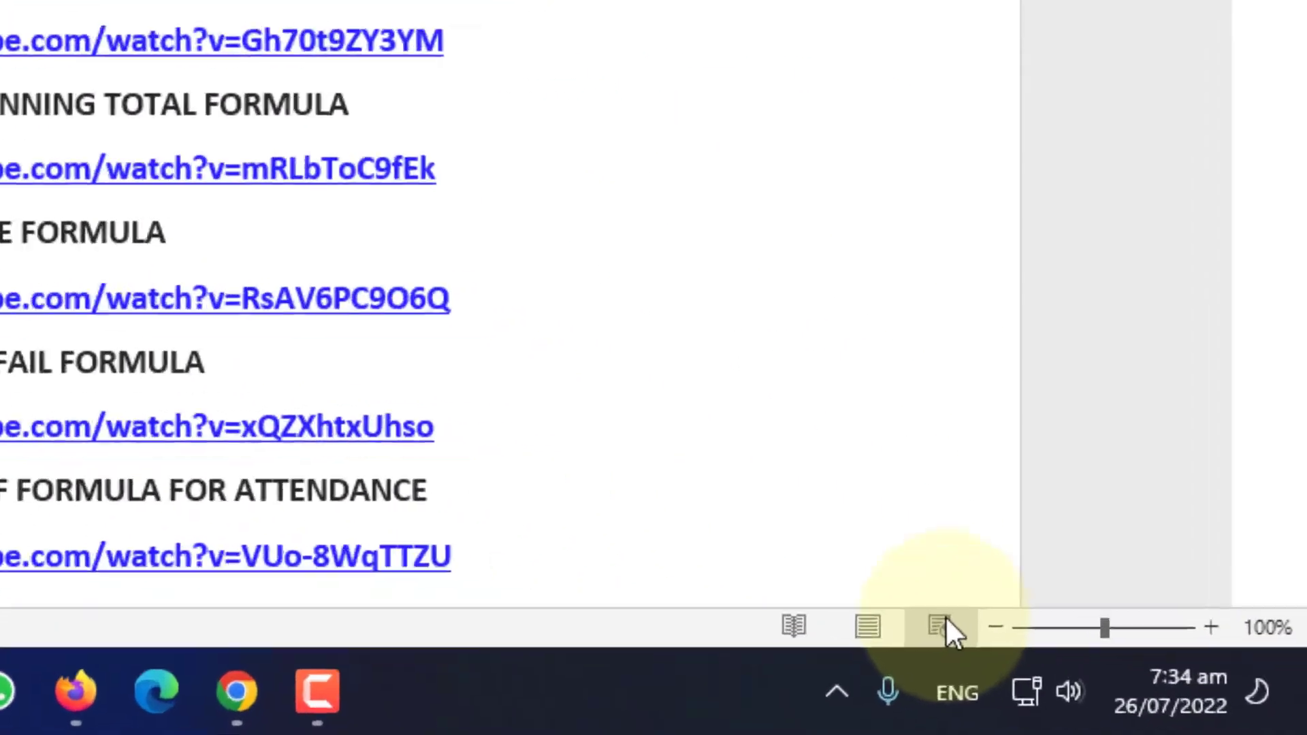
left_click(1170, 695)
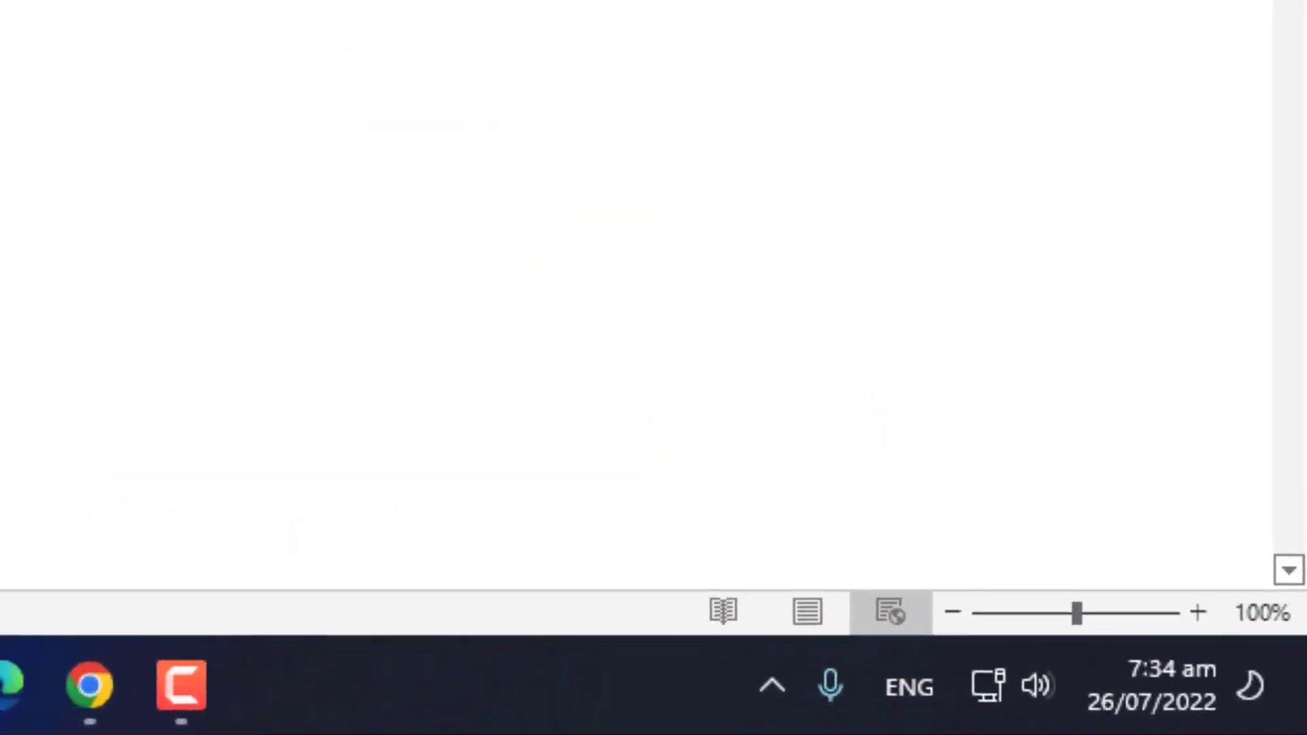
- Return to Print Layout, zoom out to 10%, zoom in to 270%, and scroll to the top
left_click(1144, 694)
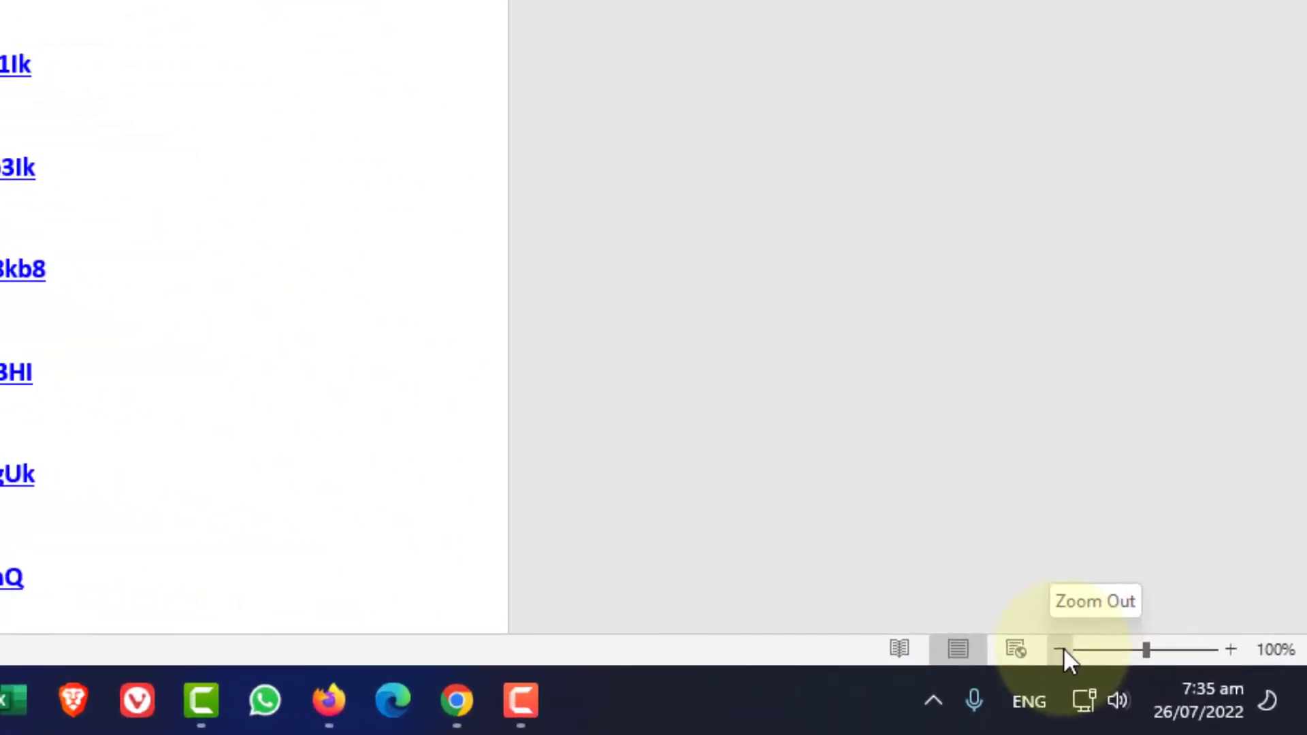
left_click(1059, 651)
left_click(1059, 650)
left_click(1060, 651)
left_click(1130, 674)
left_click(1131, 674)
left_click(1131, 675)
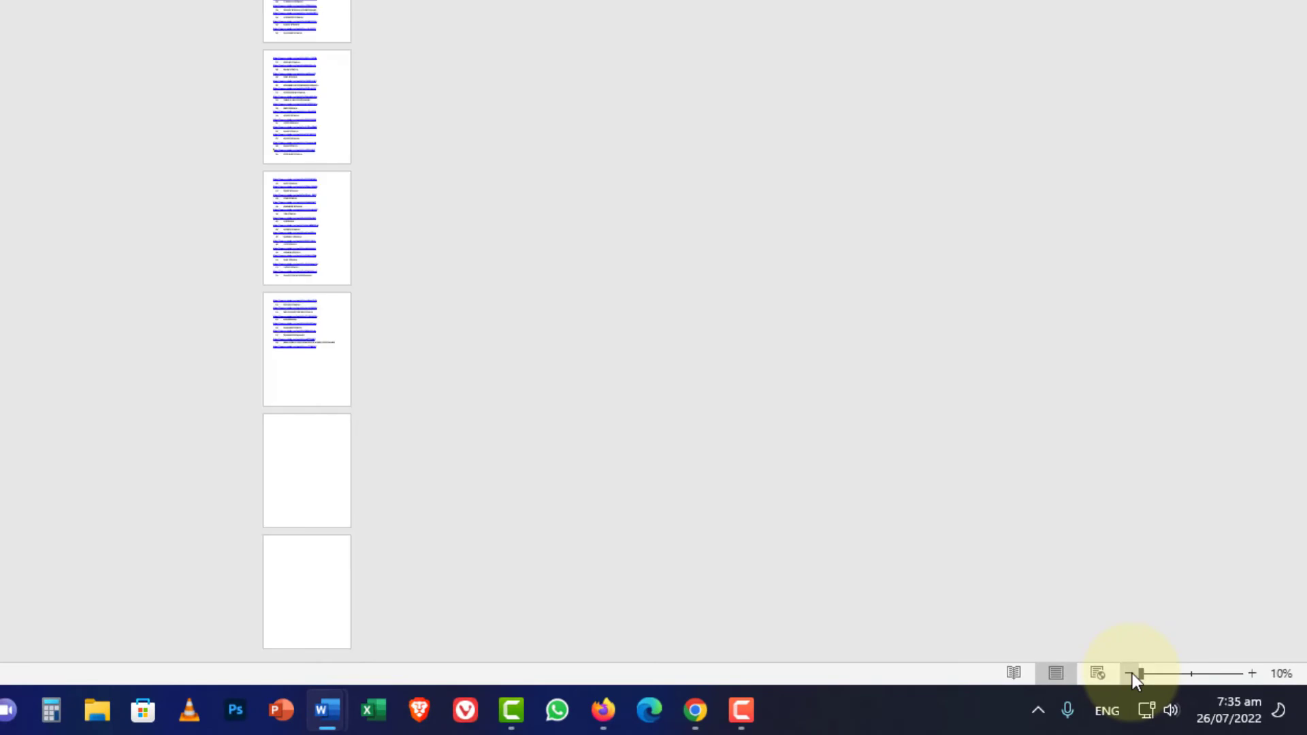
left_click(1253, 674)
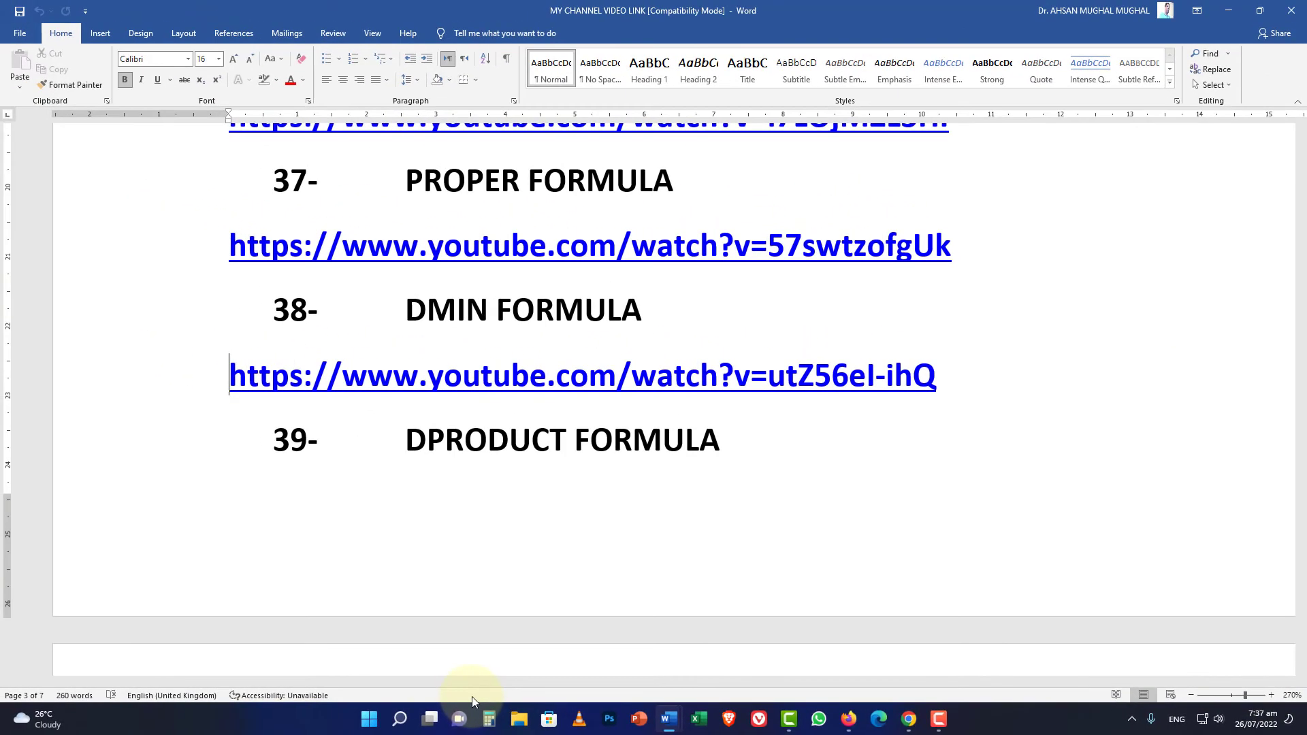
left_click_drag(438, 682, 133, 670)
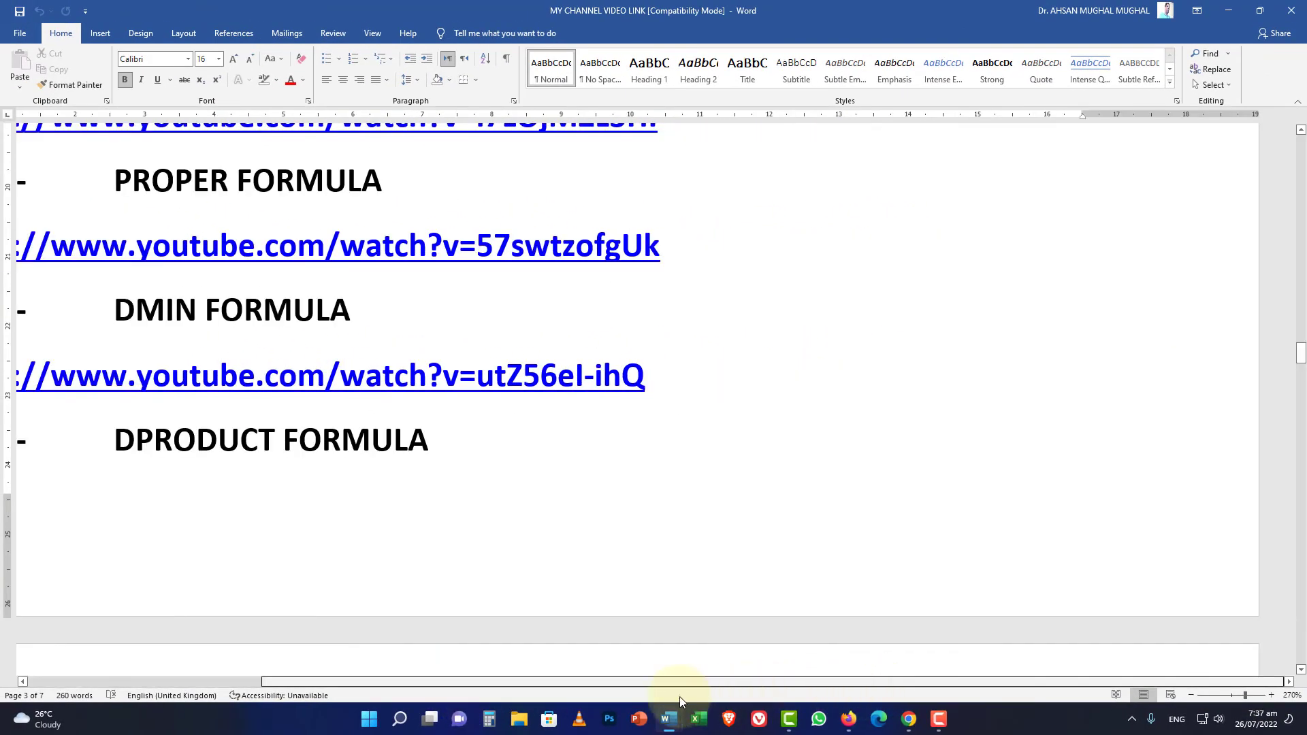
left_click_drag(340, 681, 910, 677)
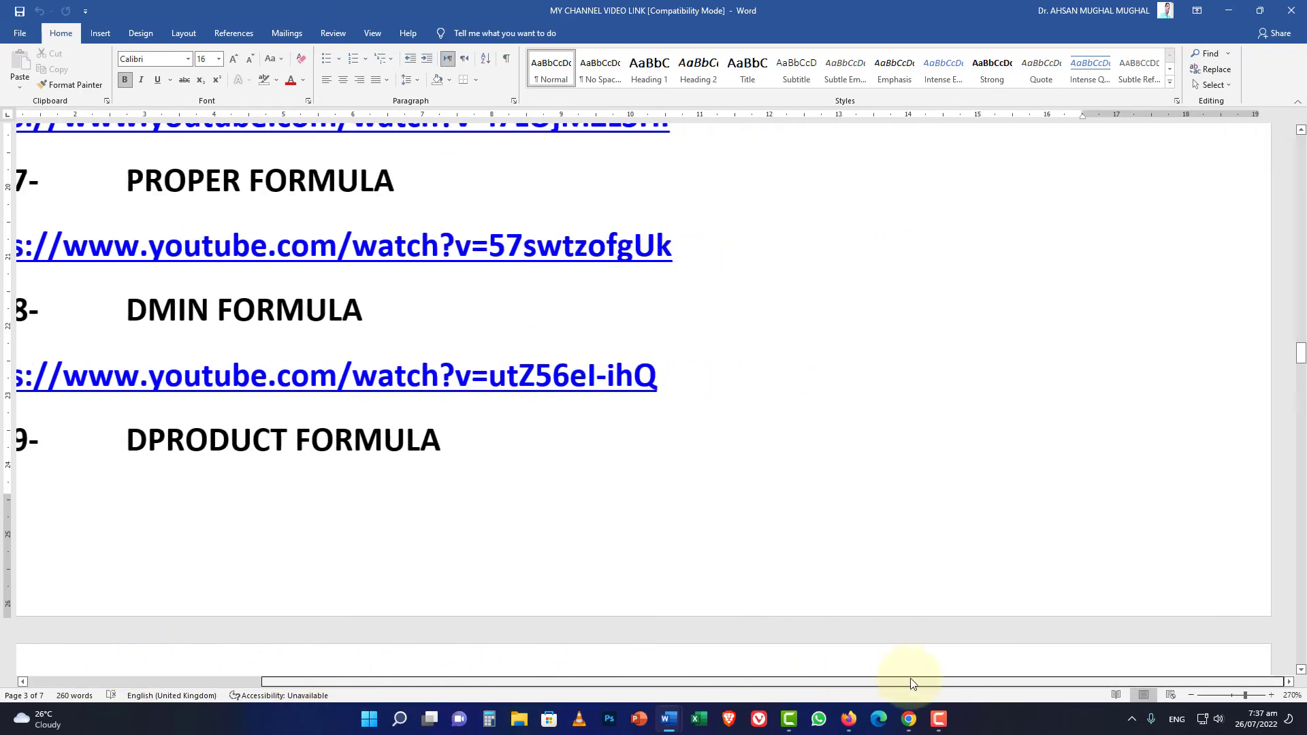
mouse_move(1302, 352)
left_mouse_down()
mouse_move(1289, 192)
mouse_move(1303, 143)
left_mouse_up()
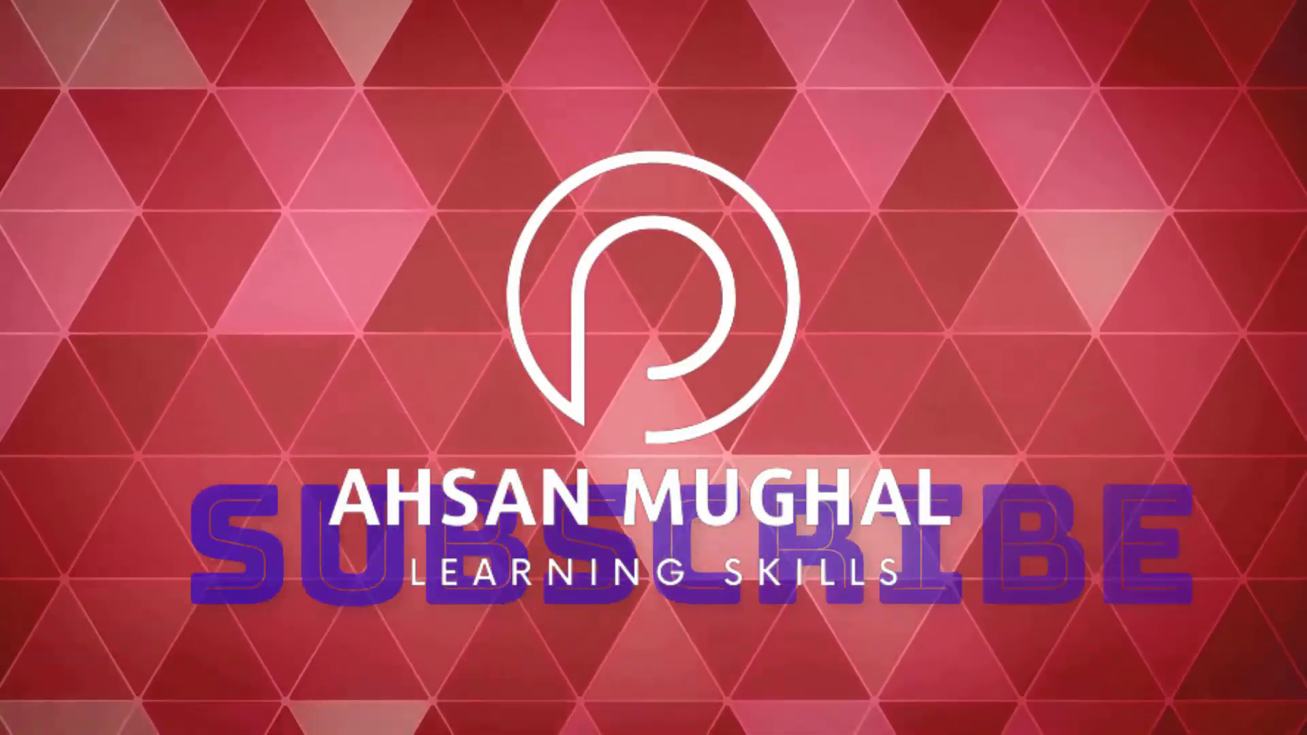